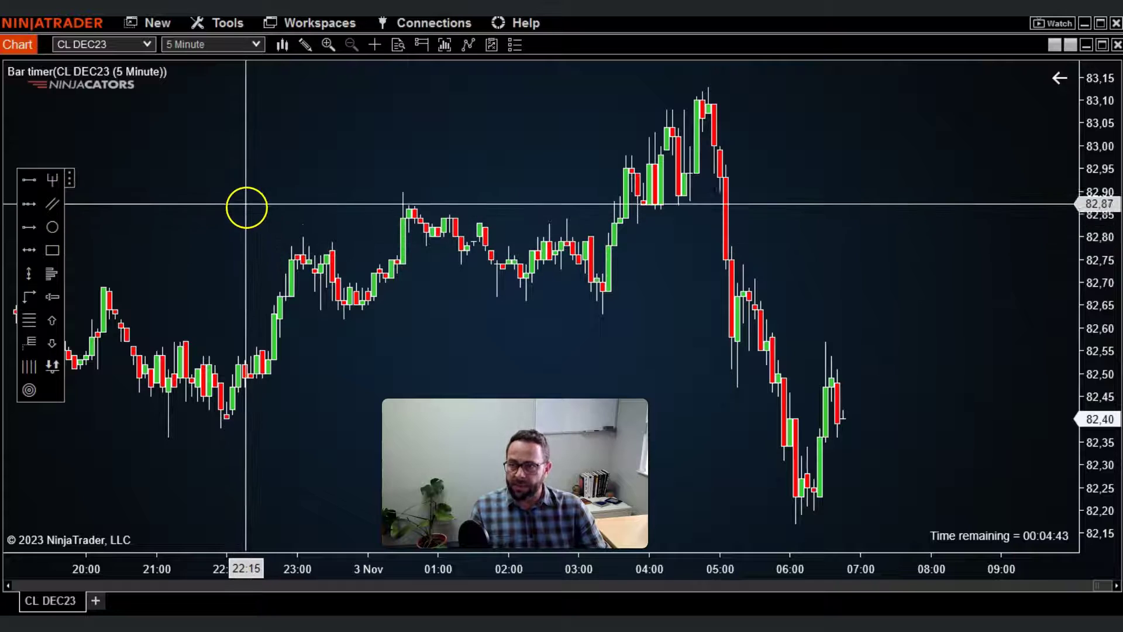
- Re-record Ctrl+F as the Data Series hot key in Hot Keys, then close the window
{"action": "left_click", "coordinate": [224, 26]}
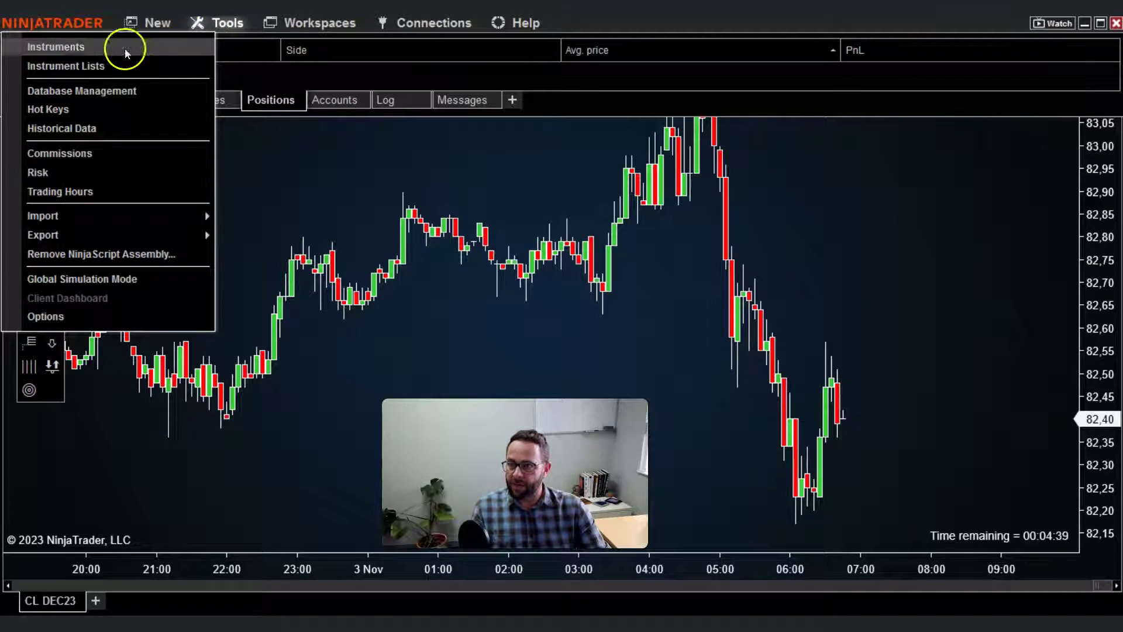
{"action": "left_click", "coordinate": [50, 110]}
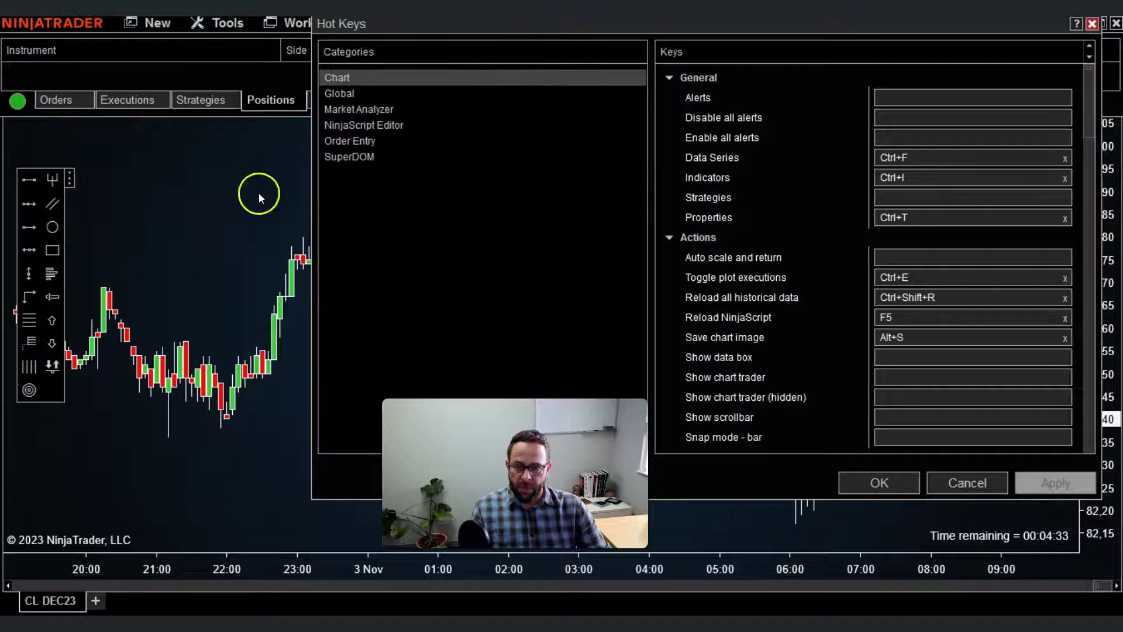
{"action": "left_click_drag", "start_coordinate": [546, 29], "coordinate": [493, 54]}
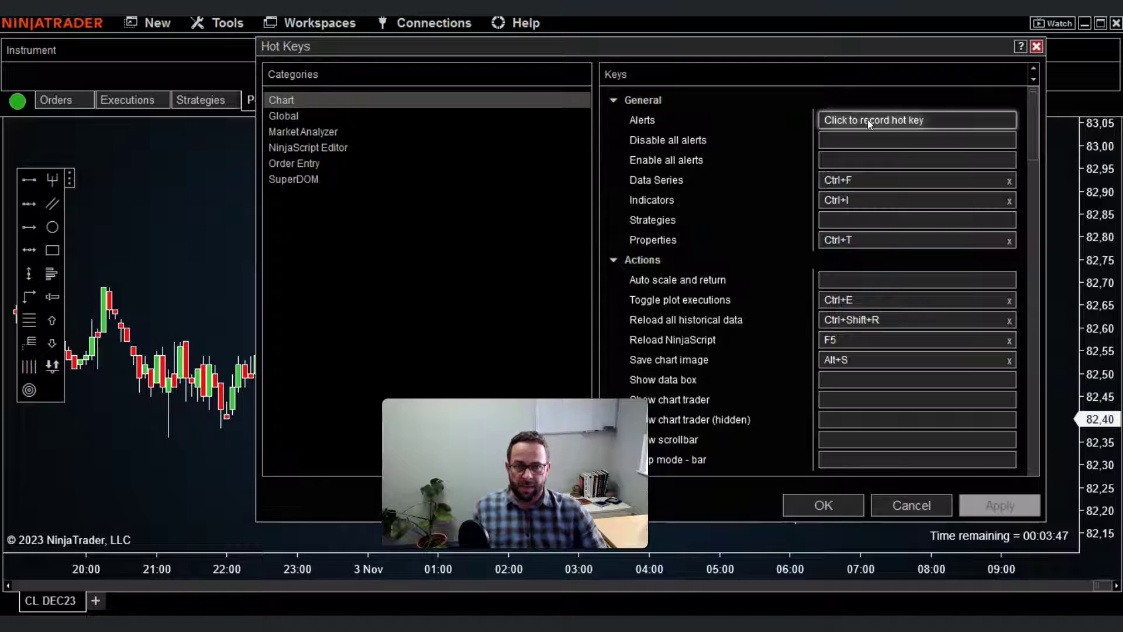
{"action": "left_click", "coordinate": [683, 178]}
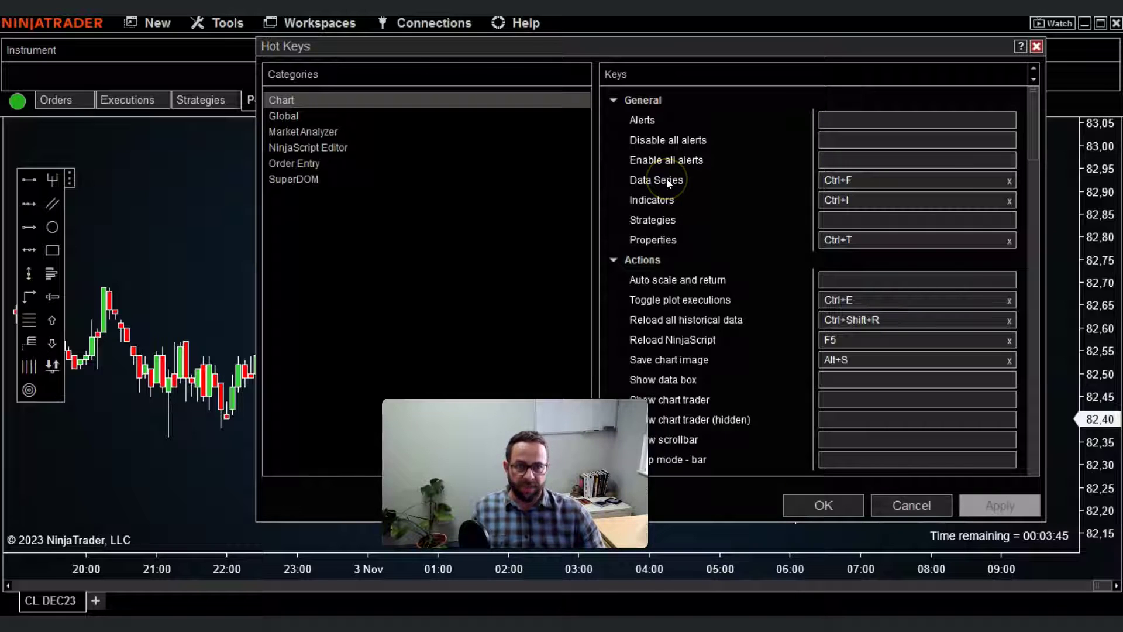
{"action": "left_click", "coordinate": [839, 183]}
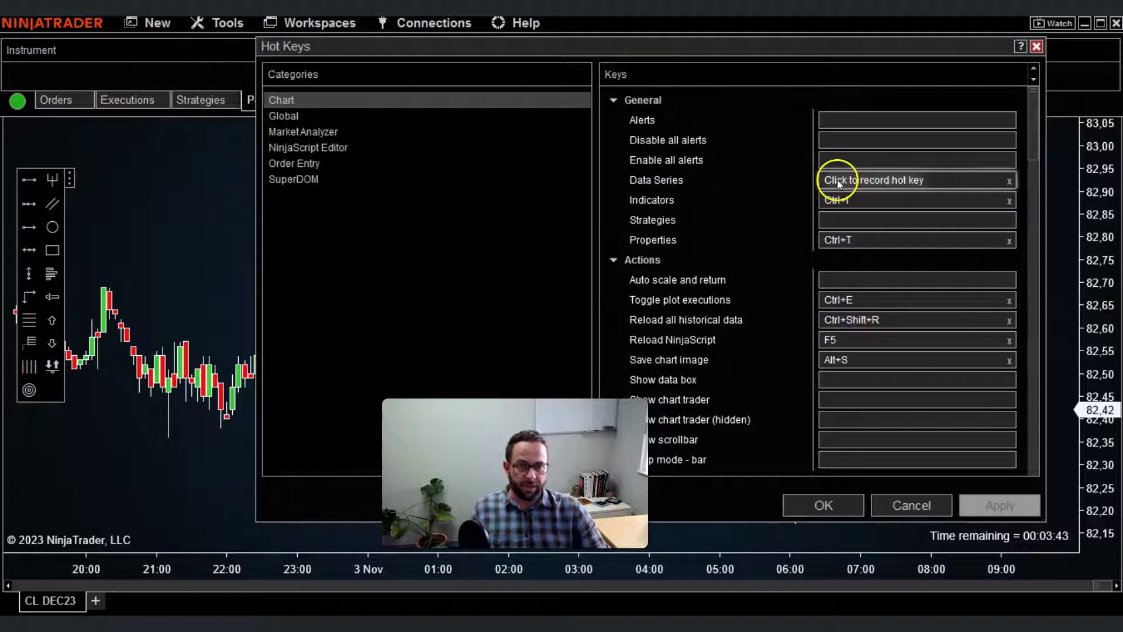
{"action": "key", "text": "ctrl+f"}
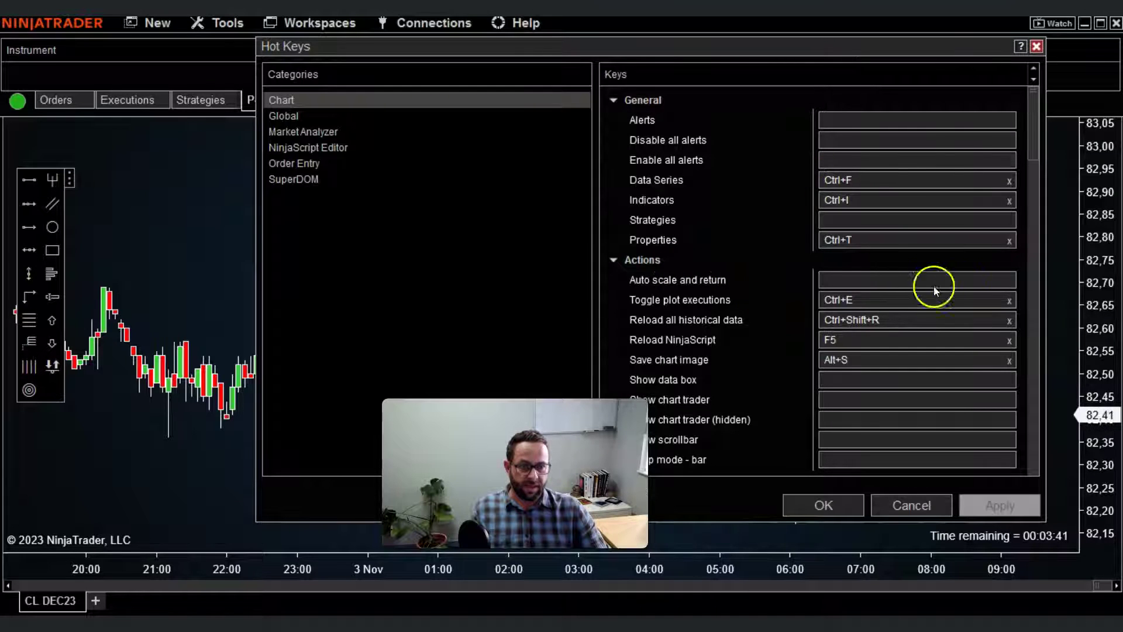
{"action": "left_click", "coordinate": [1036, 46]}
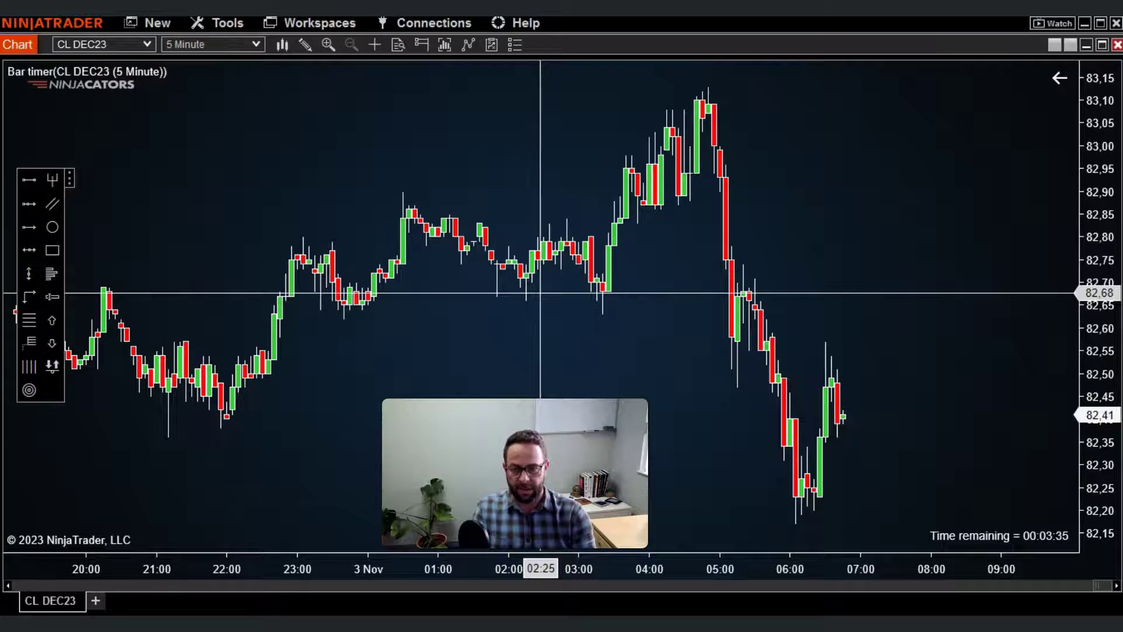
- Test Ctrl+F on the chart to bring up the Data Series settings, then close them
{"action": "key", "text": "ctrl+f"}
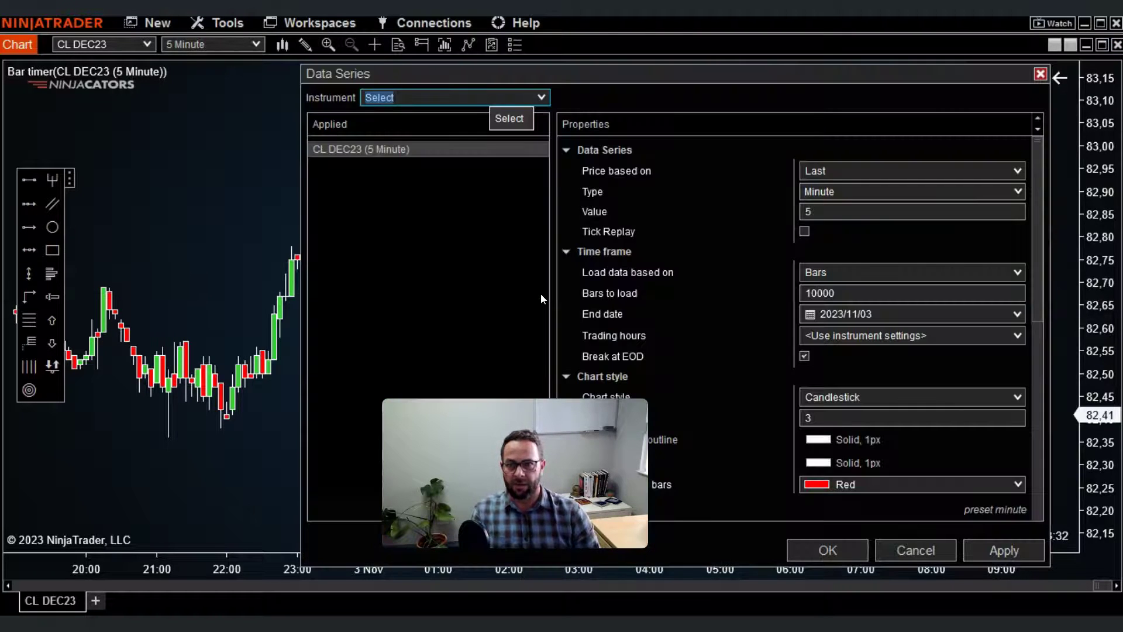
{"action": "left_click_drag", "start_coordinate": [593, 82], "coordinate": [509, 73]}
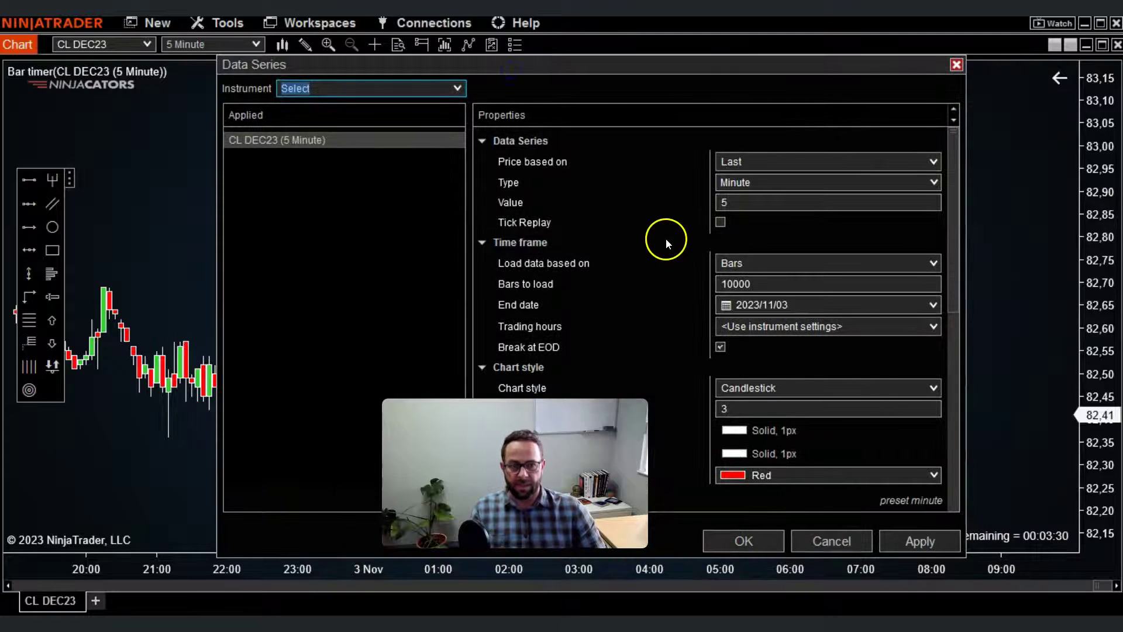
{"action": "left_click", "coordinate": [957, 65]}
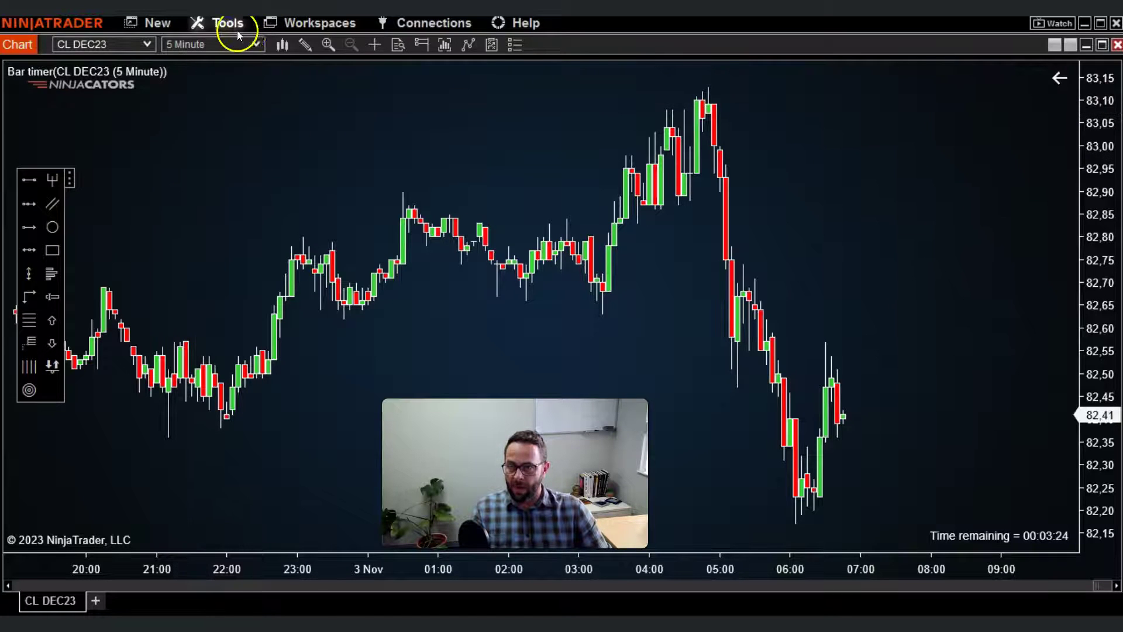
- Reopen Hot Keys and position the window to show the Chart category shortcuts
{"action": "left_click", "coordinate": [222, 25]}
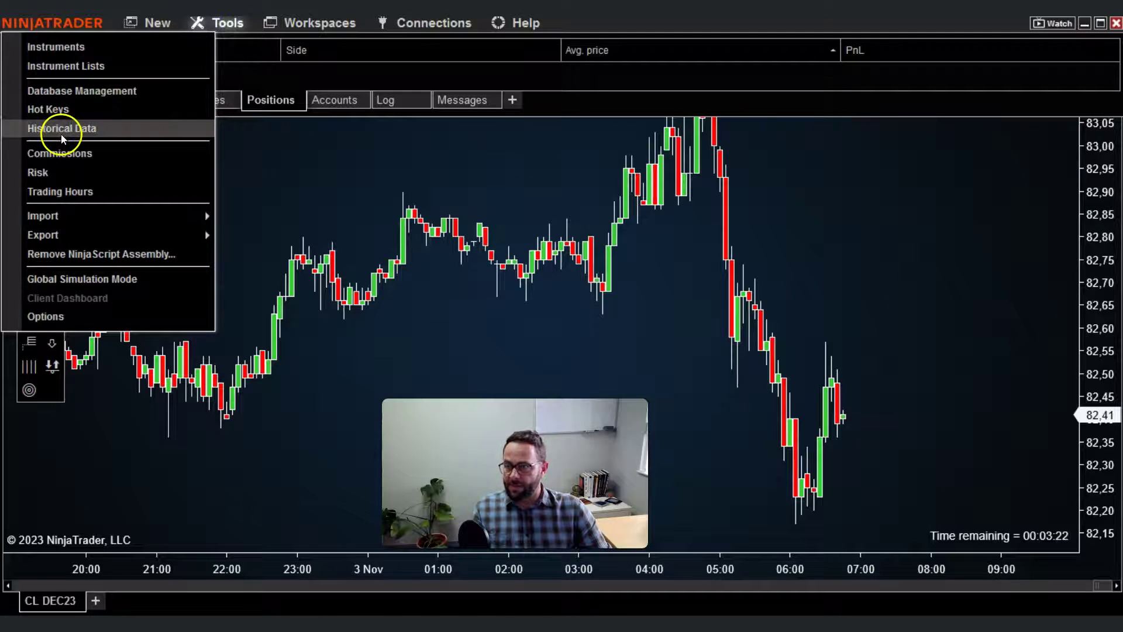
{"action": "left_click", "coordinate": [60, 111]}
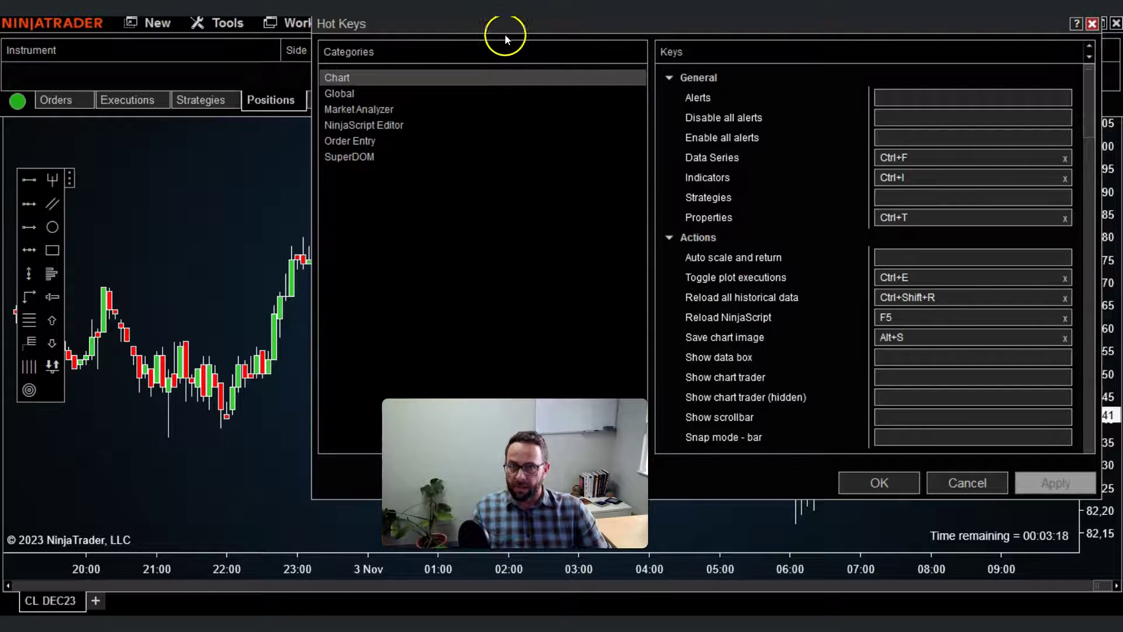
{"action": "left_click_drag", "start_coordinate": [506, 37], "coordinate": [293, 55]}
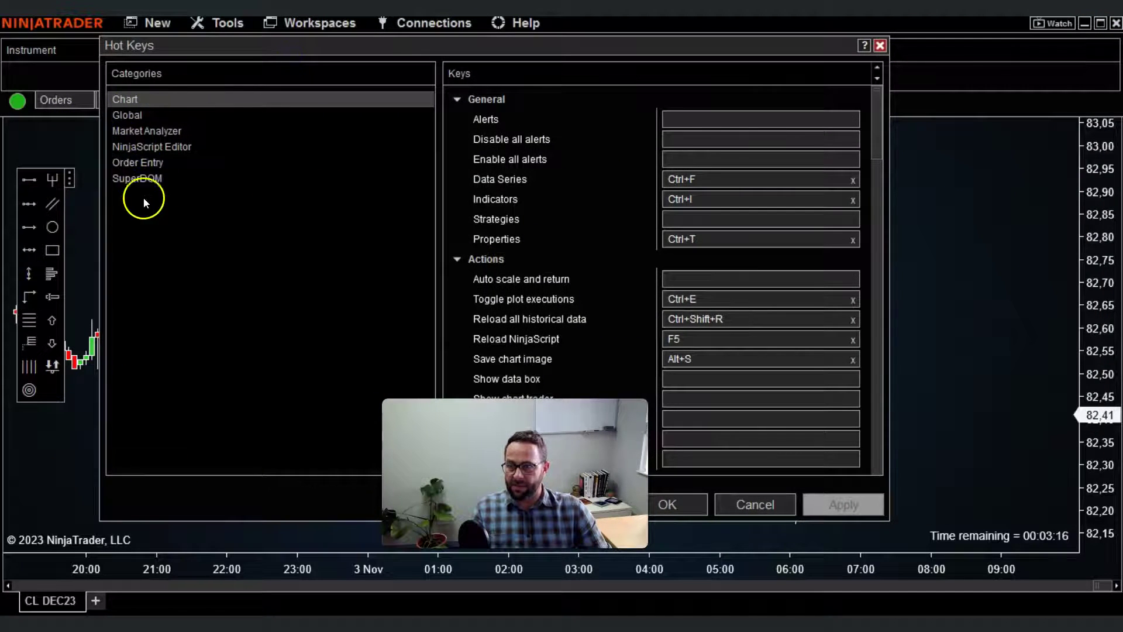
{"action": "left_click", "coordinate": [678, 280]}
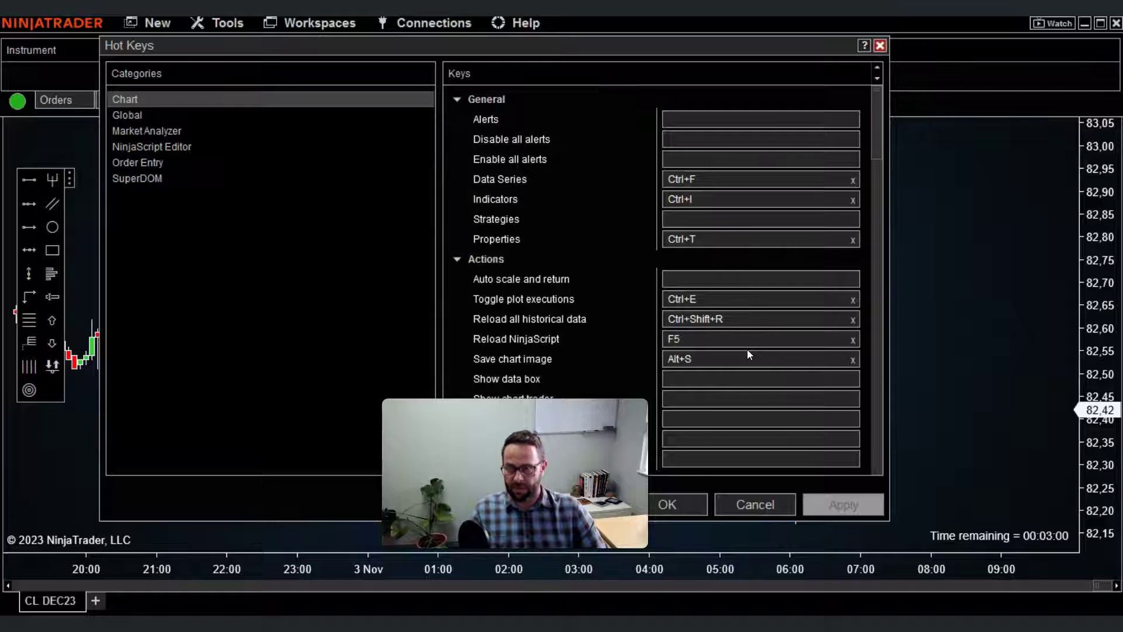
{"action": "left_click_drag", "start_coordinate": [487, 44], "coordinate": [543, 45]}
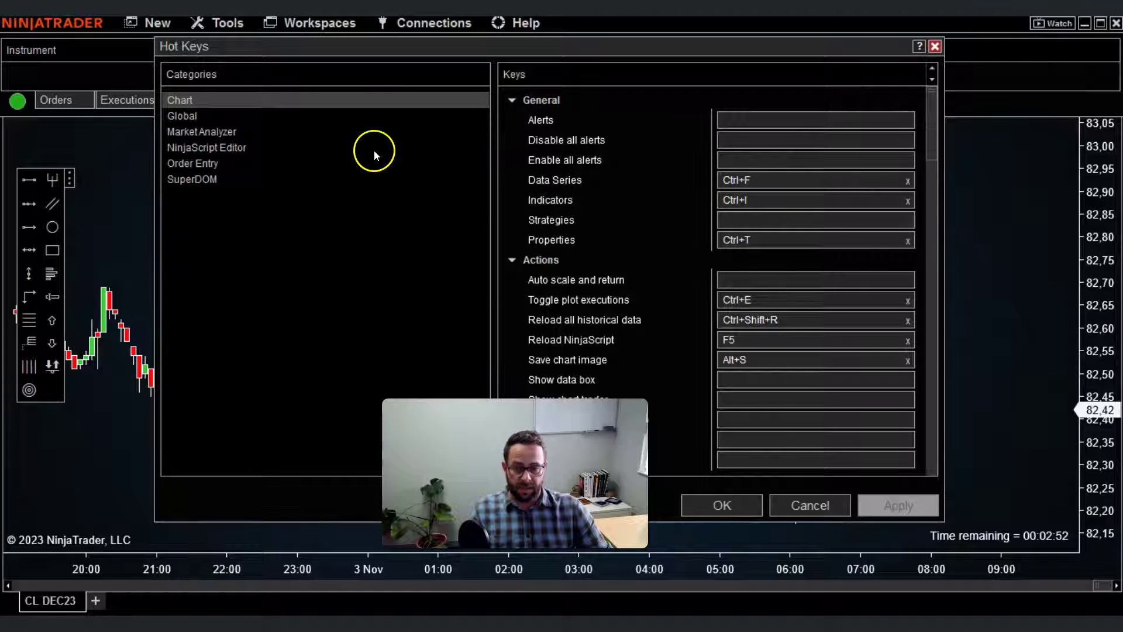
- Clear Buy market's Ctrl+M under Order Entry and try Ctrl+F, which conflicts with Find and Data Series
{"action": "left_click", "coordinate": [198, 167]}
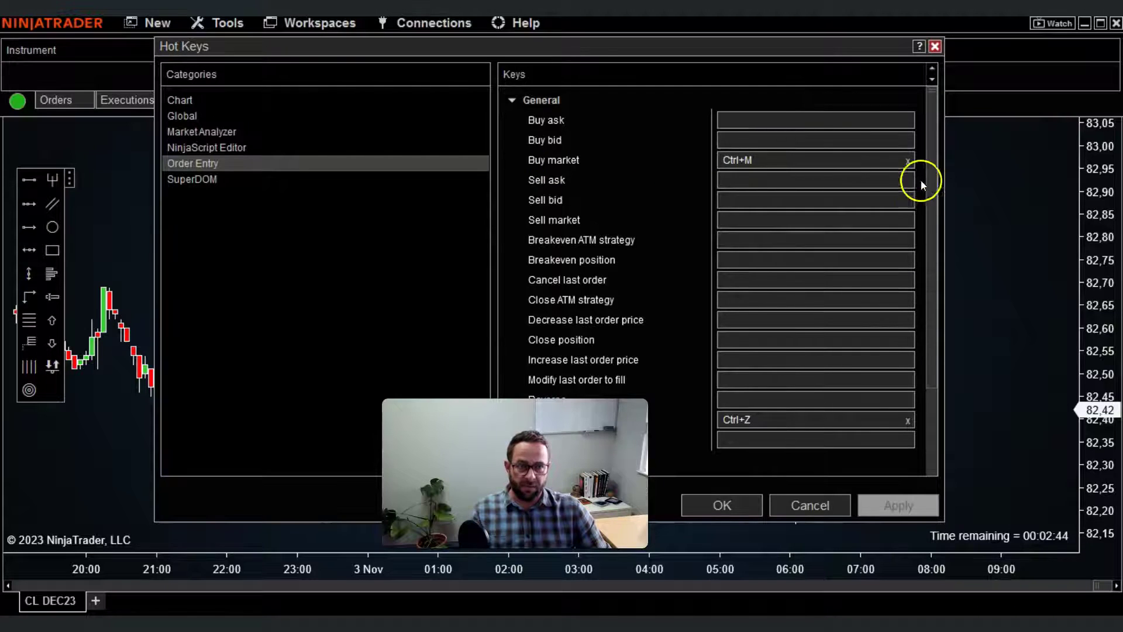
{"action": "left_click", "coordinate": [907, 160]}
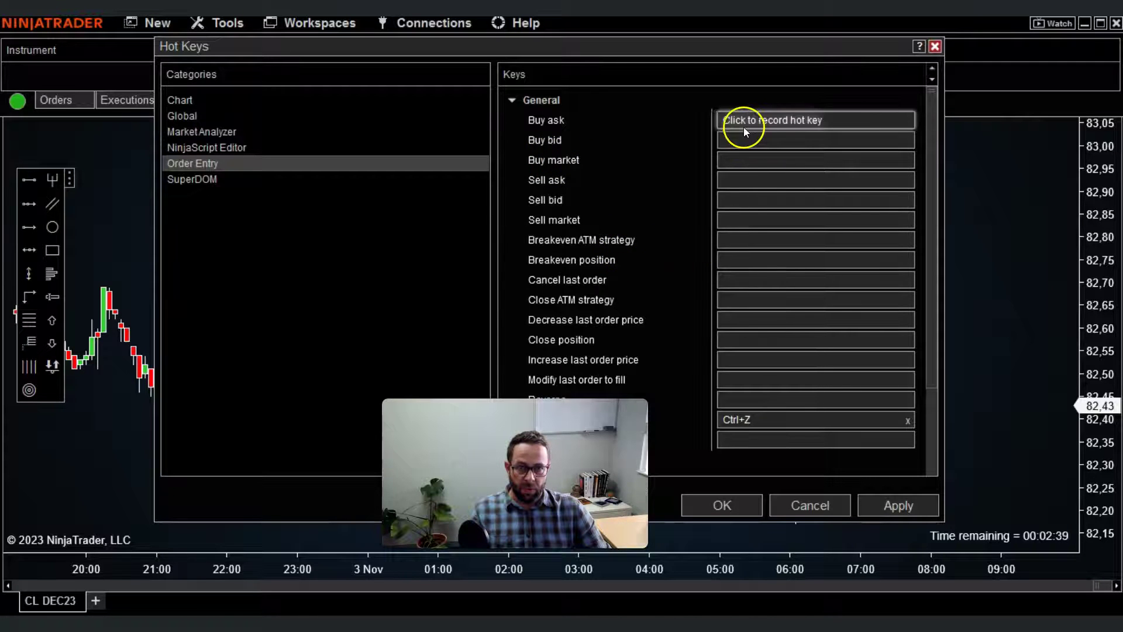
{"action": "left_click_drag", "start_coordinate": [695, 45], "coordinate": [810, 51]}
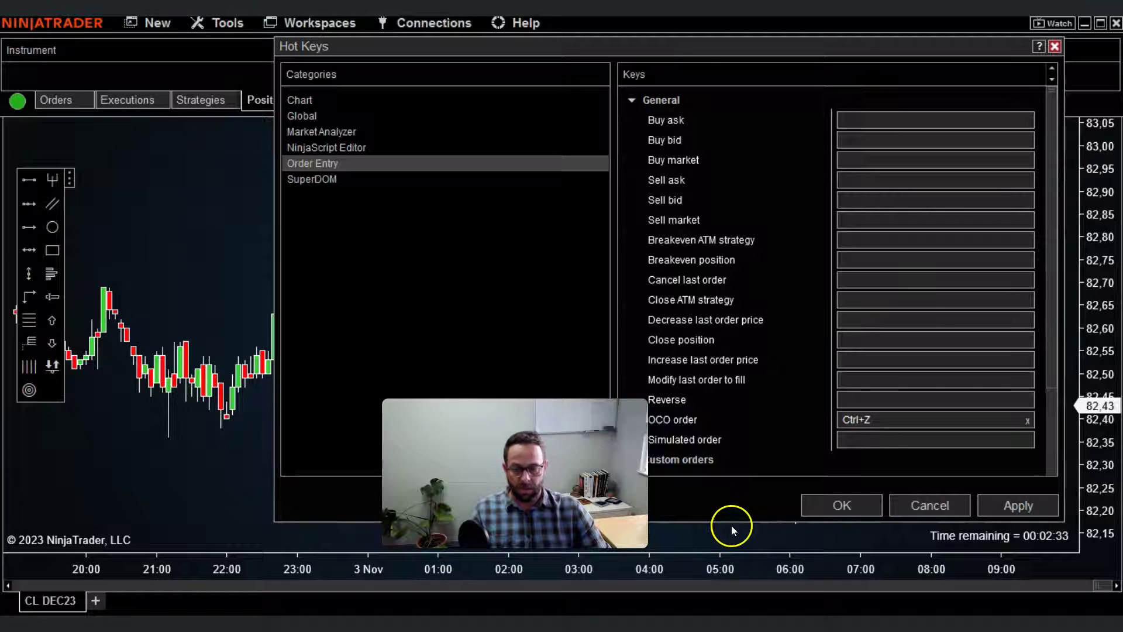
{"action": "left_click_drag", "start_coordinate": [719, 51], "coordinate": [689, 22]}
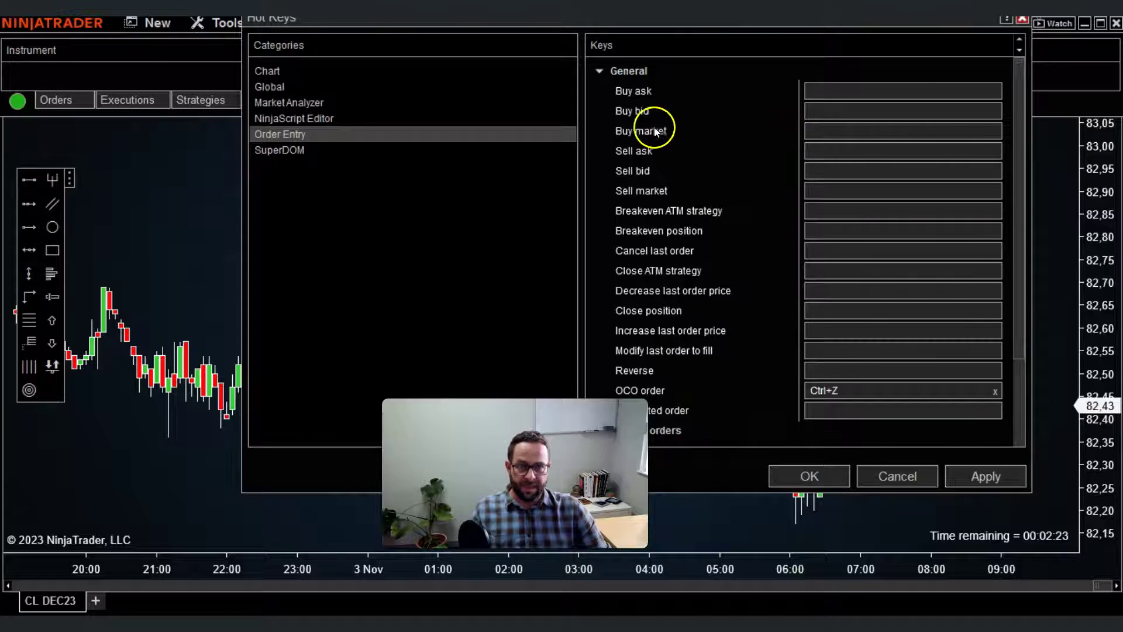
{"action": "left_click", "coordinate": [817, 131]}
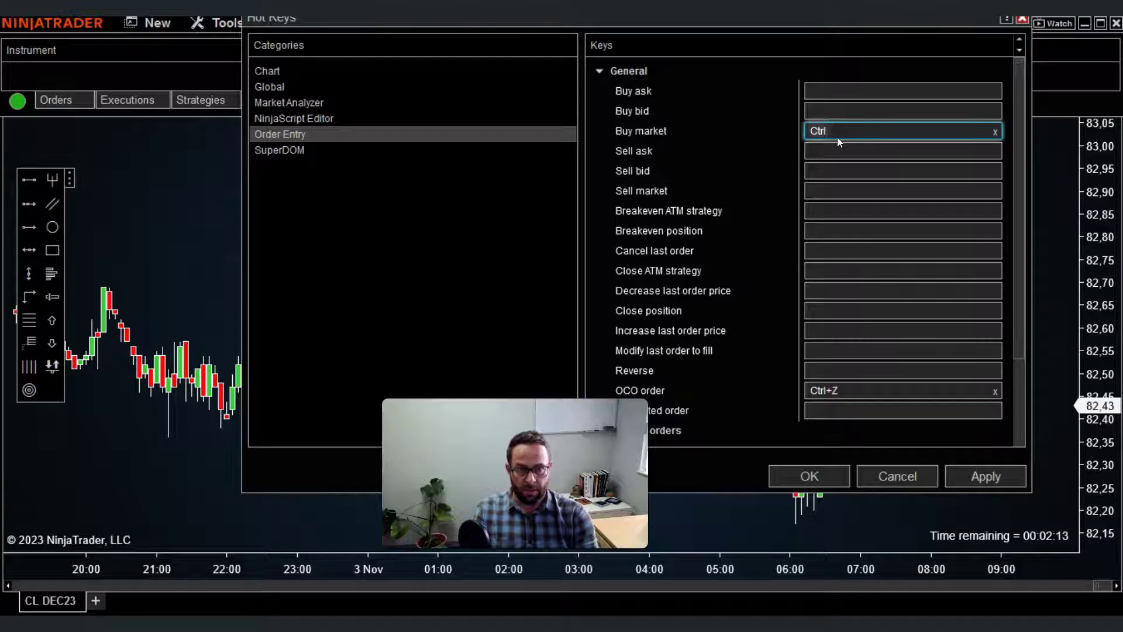
{"action": "key", "text": "ctrl+f"}
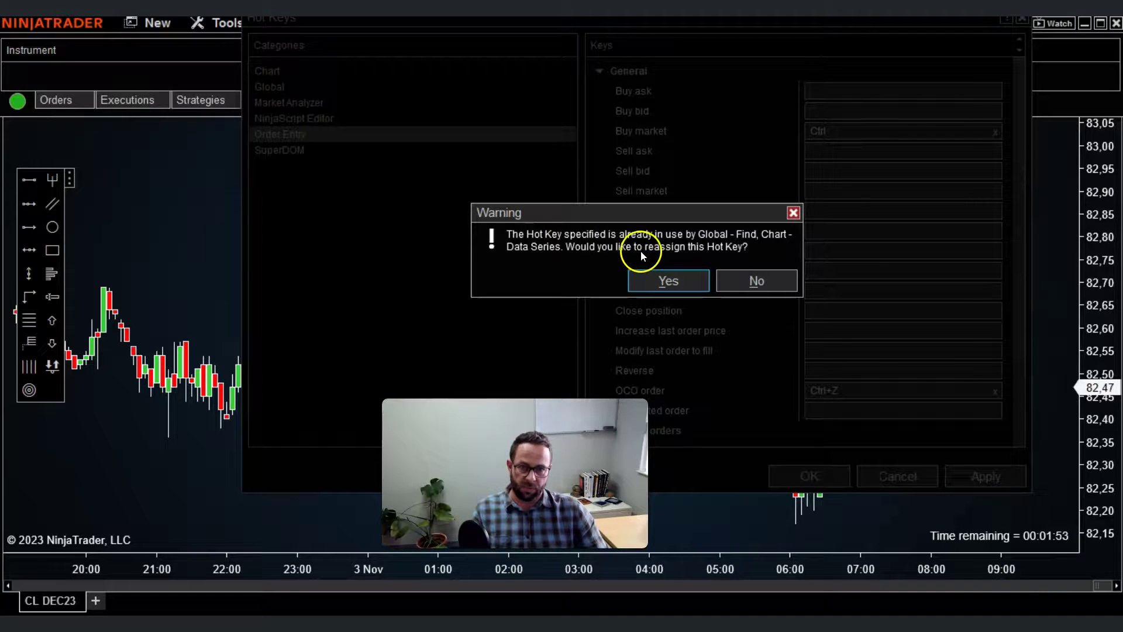
- Decline the conflict, record Ctrl+M for Buy market, save, and dismiss the inactive hot keys warning
{"action": "left_click", "coordinate": [767, 280]}
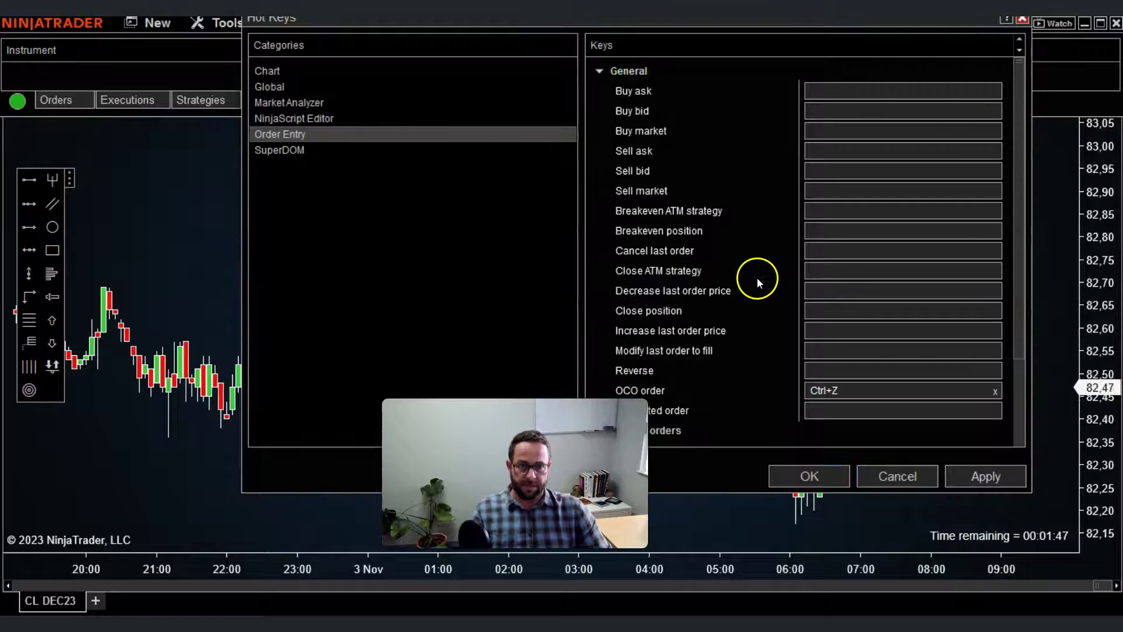
{"action": "left_click", "coordinate": [819, 131]}
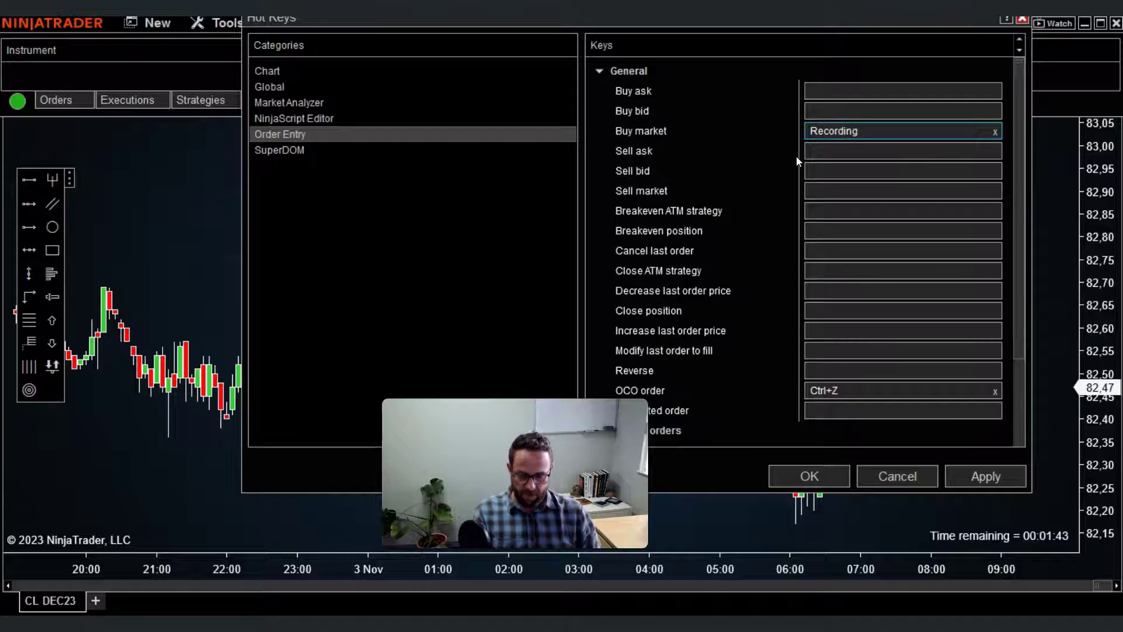
{"action": "key", "text": "ctrl"}
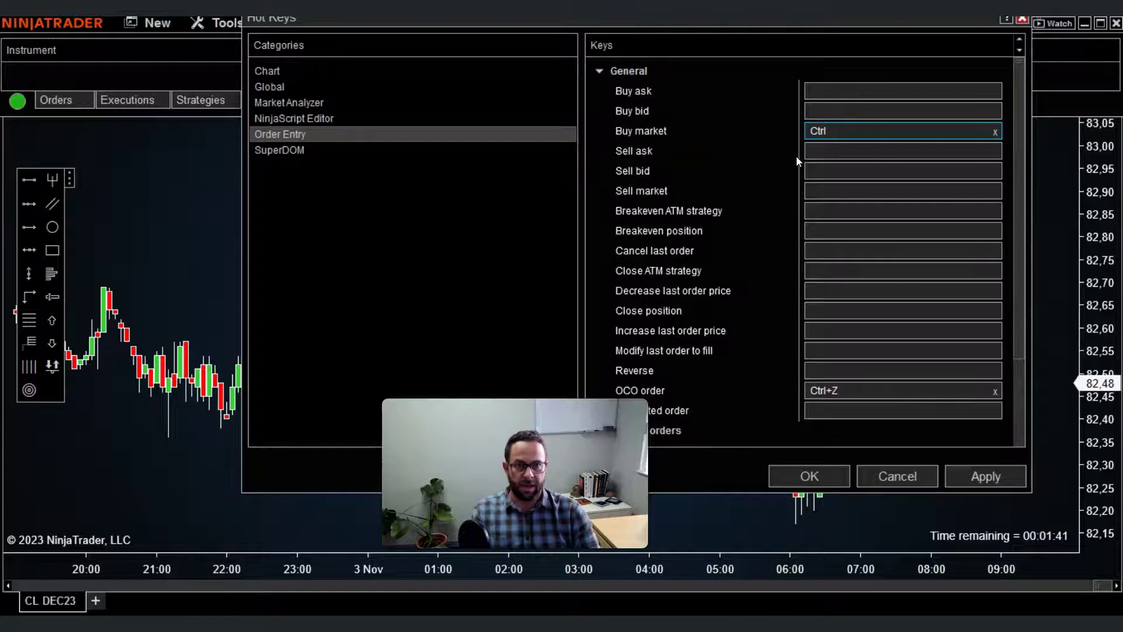
{"action": "key", "text": "ctrl+m"}
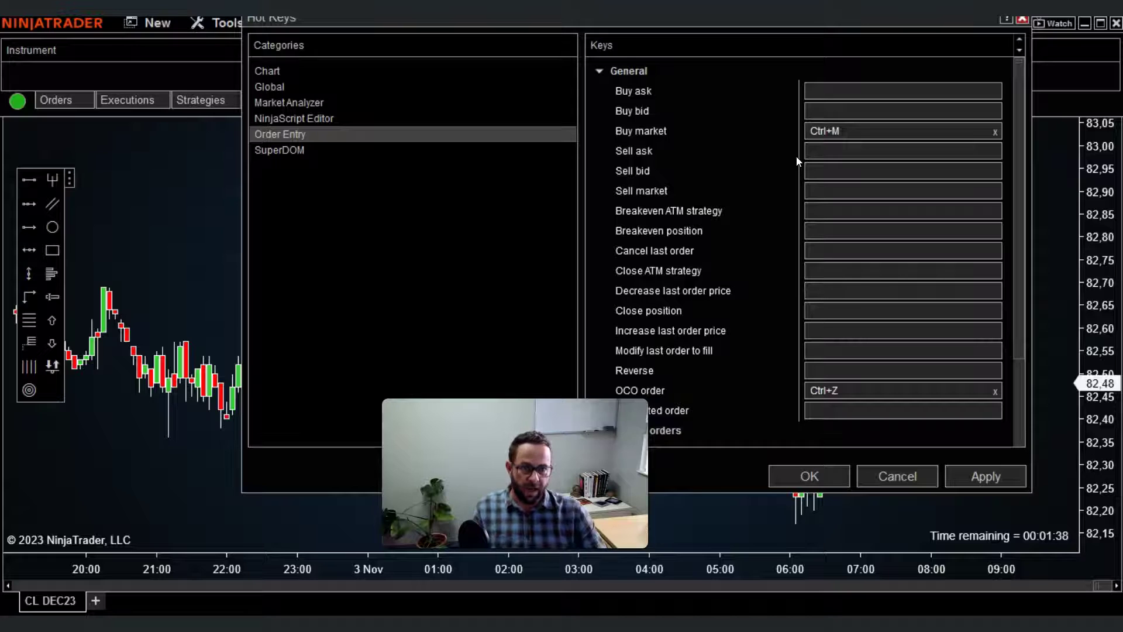
{"action": "left_click", "coordinate": [817, 130]}
{"action": "left_click", "coordinate": [798, 168]}
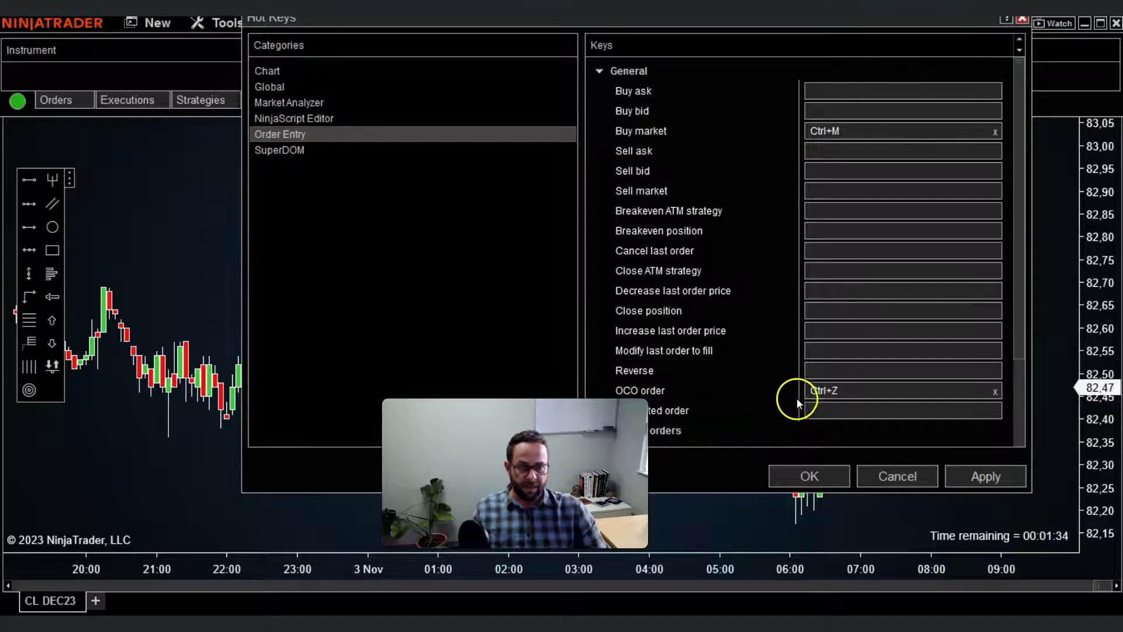
{"action": "left_click", "coordinate": [816, 476]}
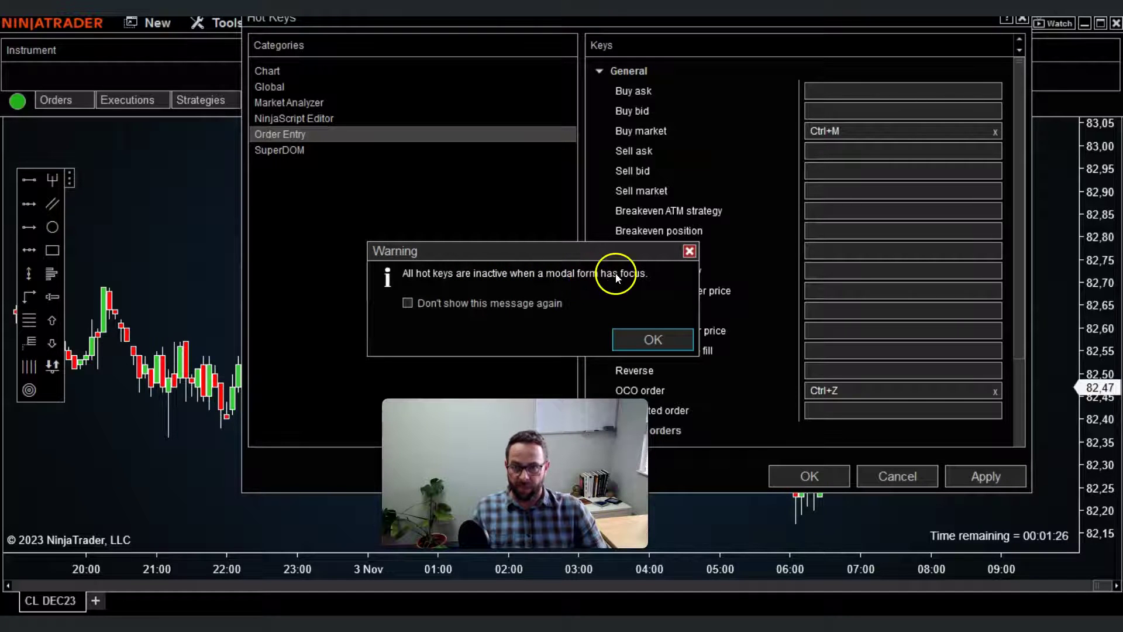
{"action": "left_click", "coordinate": [666, 339]}
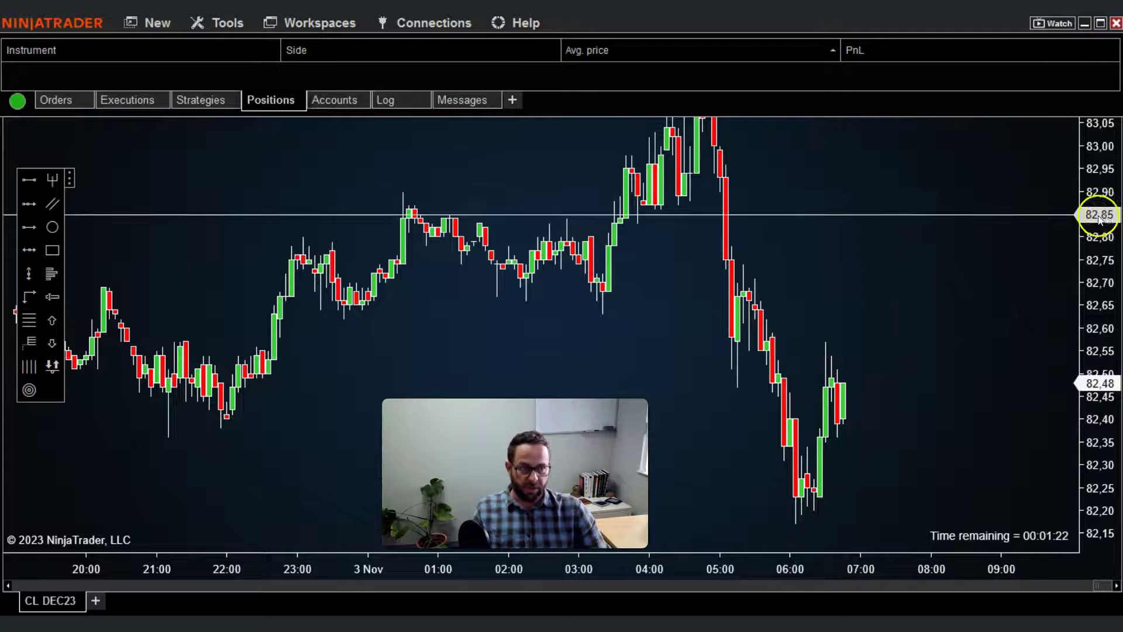
- Bring the CL DEC23 chart forward, shift its time range and compress the price scale
{"action": "left_click", "coordinate": [1089, 231]}
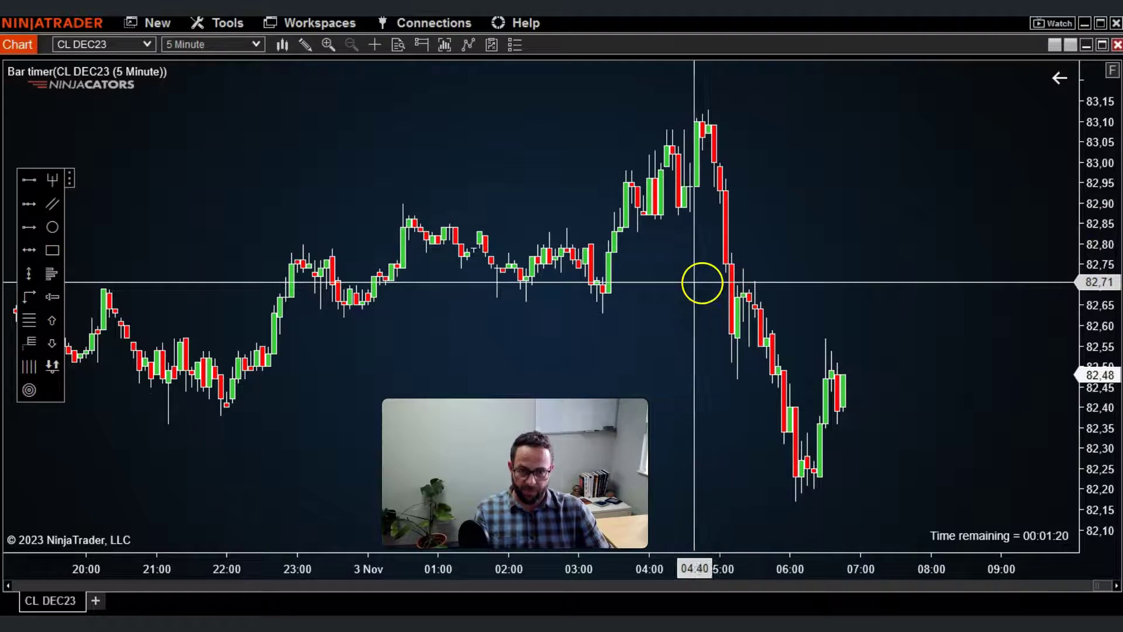
{"action": "left_click_drag", "start_coordinate": [672, 278], "coordinate": [637, 275]}
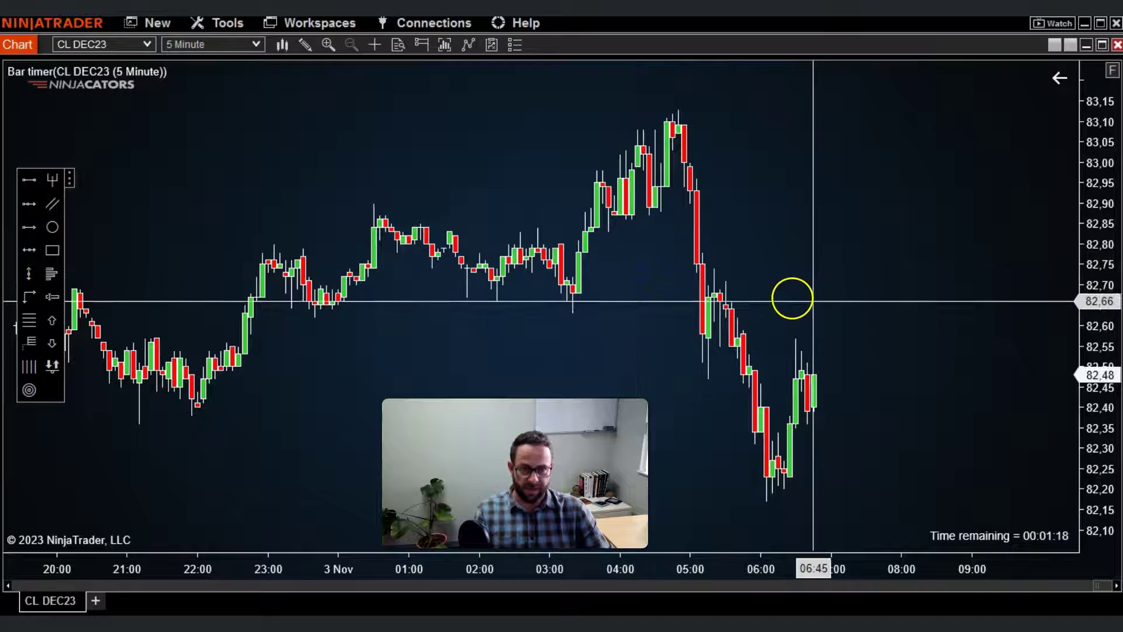
{"action": "left_click_drag", "start_coordinate": [1078, 258], "coordinate": [1077, 269]}
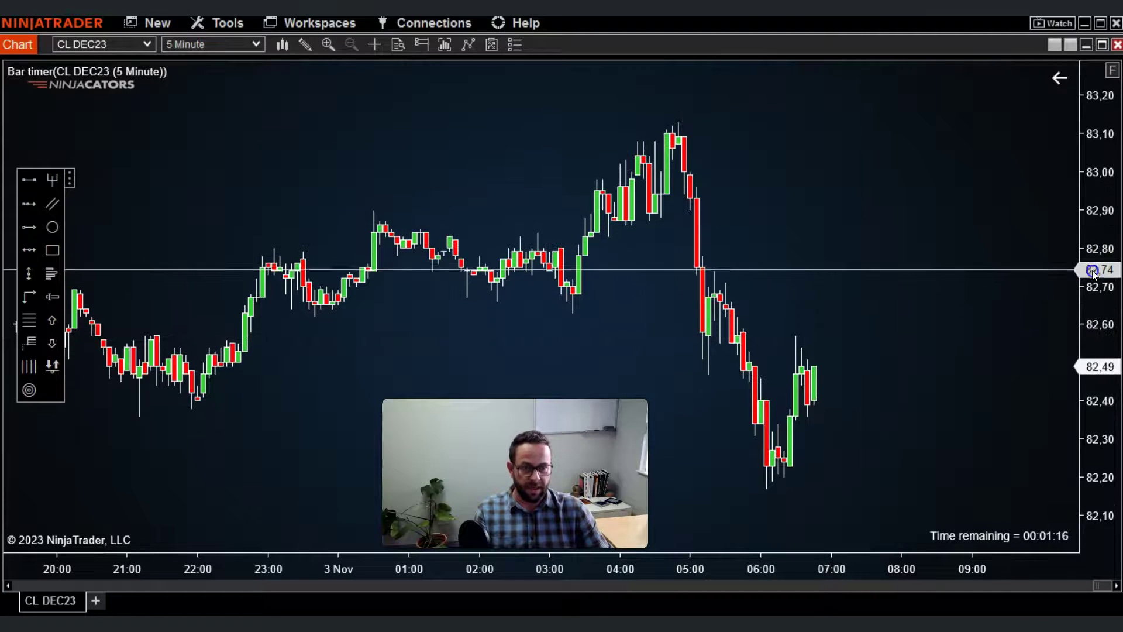
{"action": "left_click", "coordinate": [850, 324]}
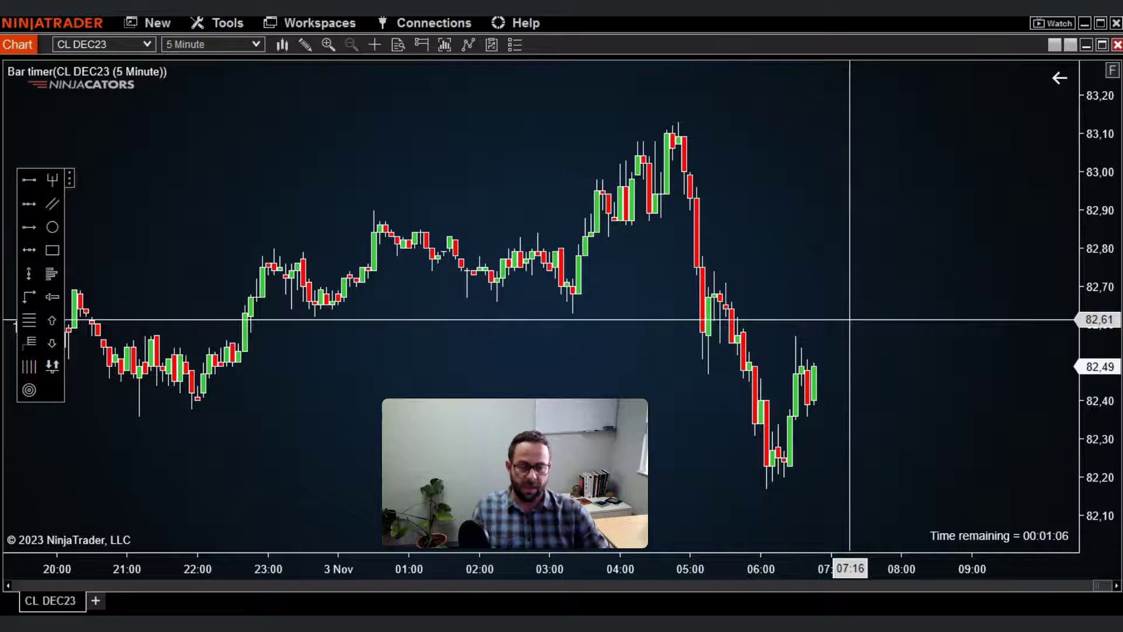
{"action": "left_click", "coordinate": [853, 348]}
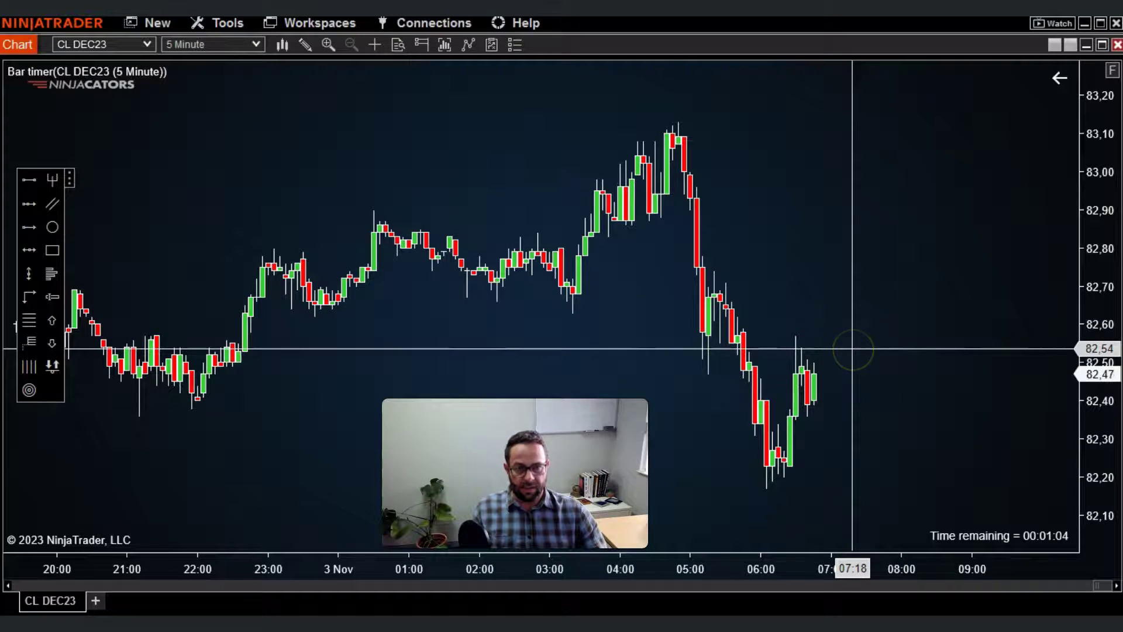
{"action": "mouse_move", "coordinate": [852, 348]}
{"action": "left_mouse_down"}
{"action": "mouse_move", "coordinate": [862, 361]}
{"action": "mouse_move", "coordinate": [893, 331]}
{"action": "mouse_move", "coordinate": [869, 339]}
{"action": "left_mouse_up"}
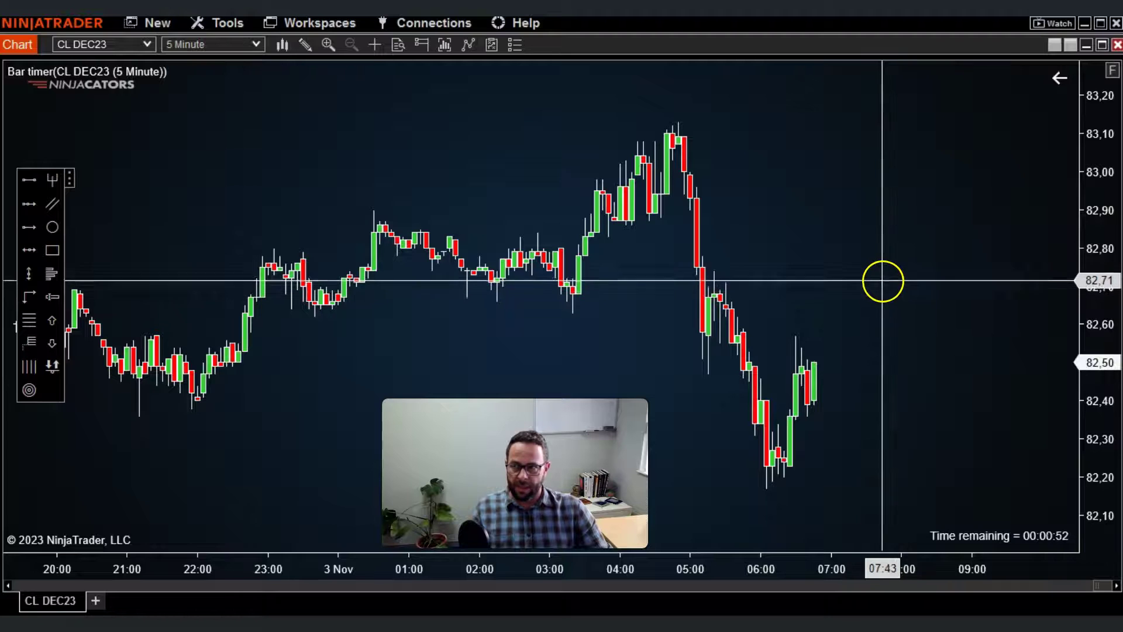
- Enable 'Use order entry hot keys' in Options > Trading, confirm, and save the options
{"action": "left_click", "coordinate": [226, 23]}
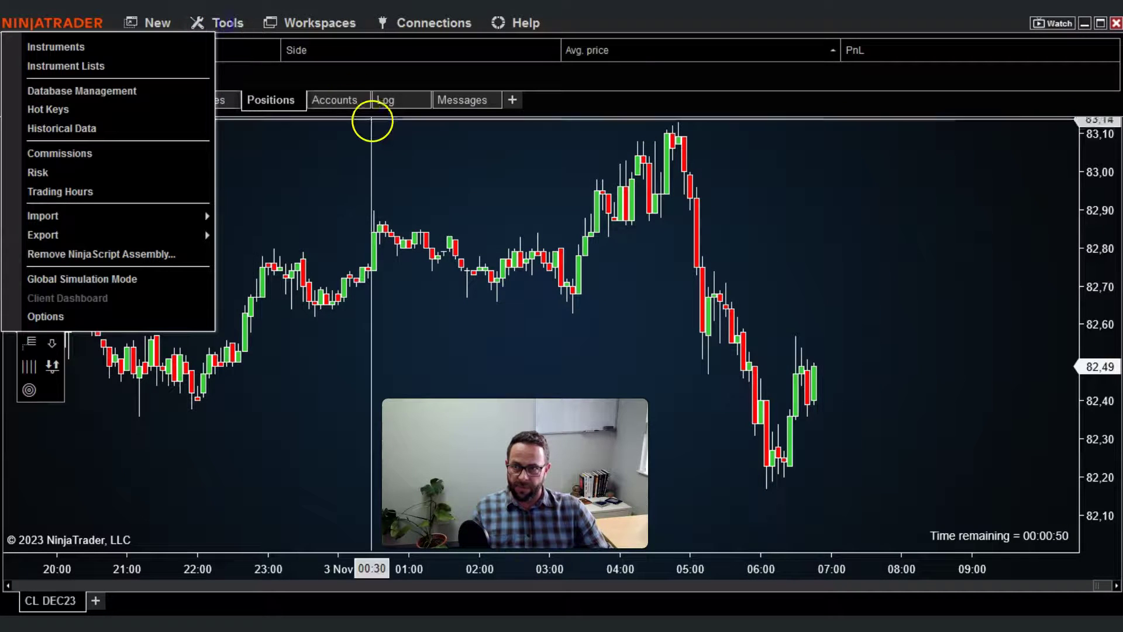
{"action": "left_click", "coordinate": [43, 317]}
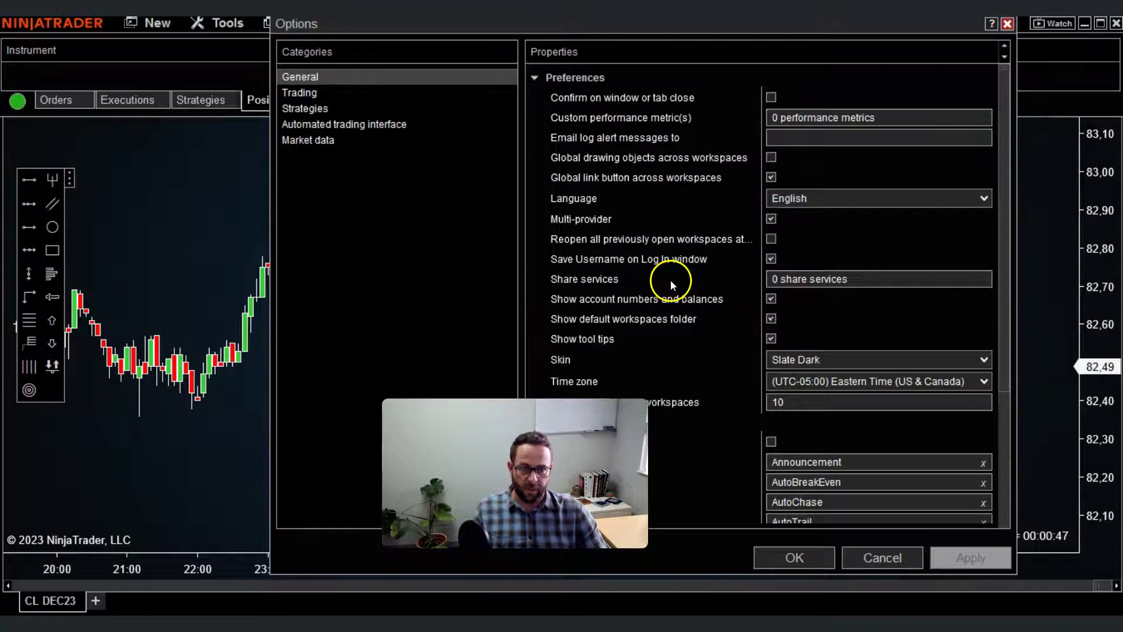
{"action": "left_click_drag", "start_coordinate": [641, 26], "coordinate": [683, 27]}
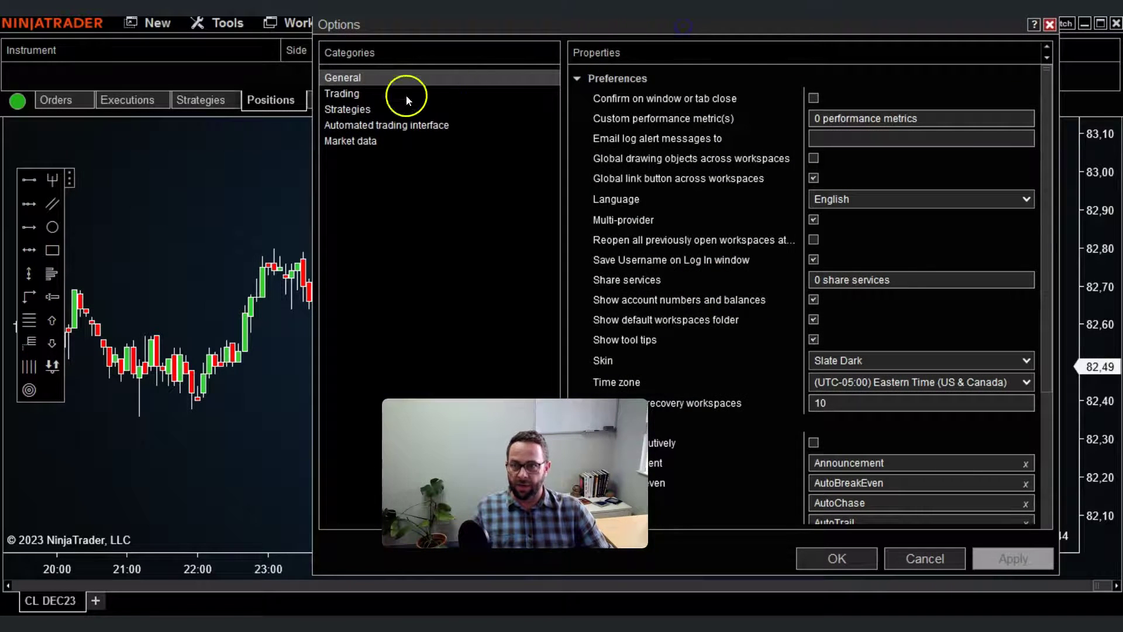
{"action": "left_click", "coordinate": [338, 97]}
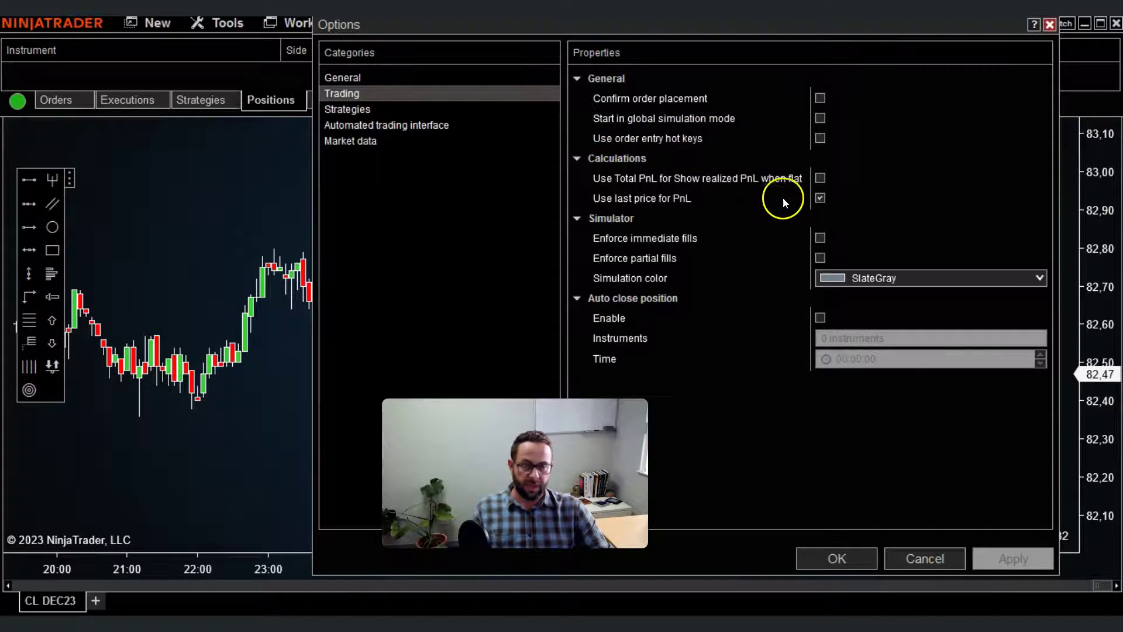
{"action": "left_click", "coordinate": [819, 139]}
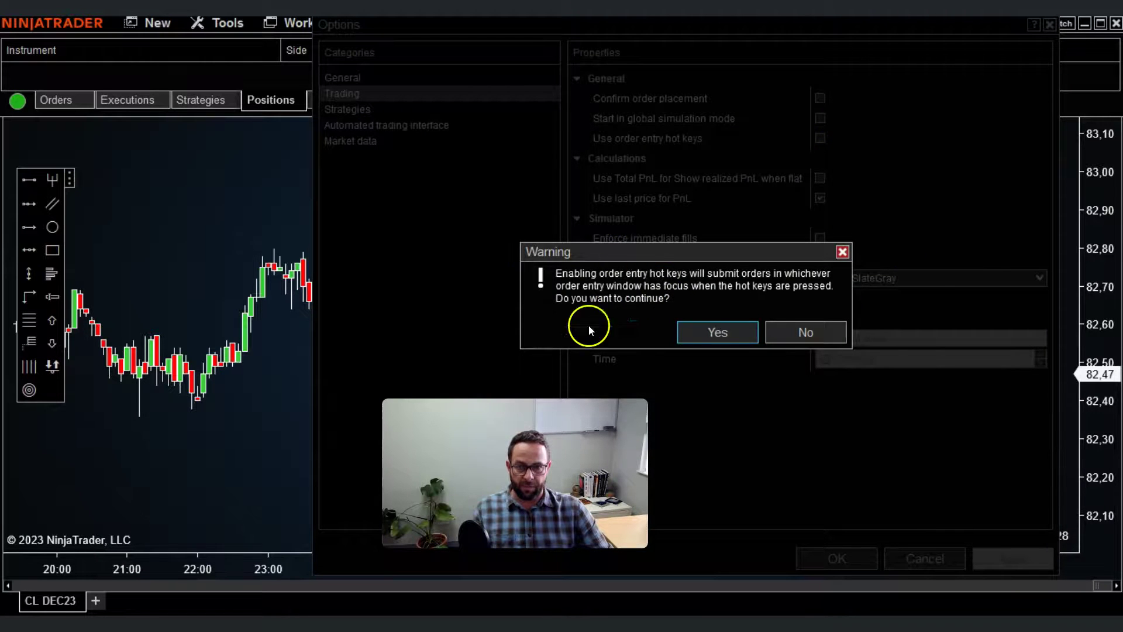
{"action": "left_click", "coordinate": [727, 333]}
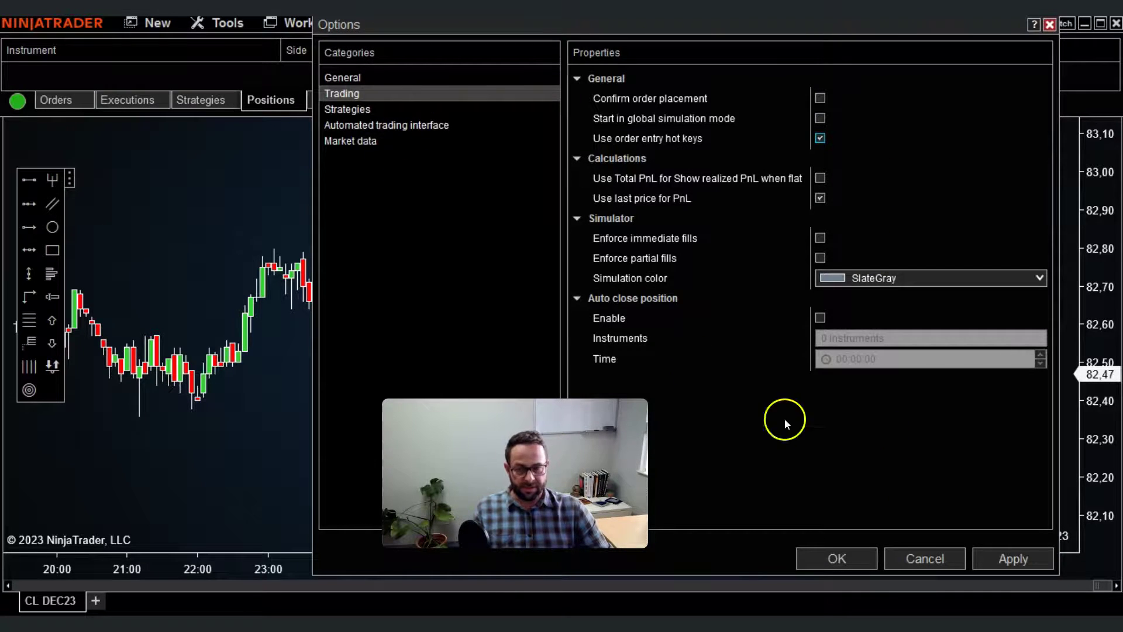
{"action": "left_click", "coordinate": [836, 557]}
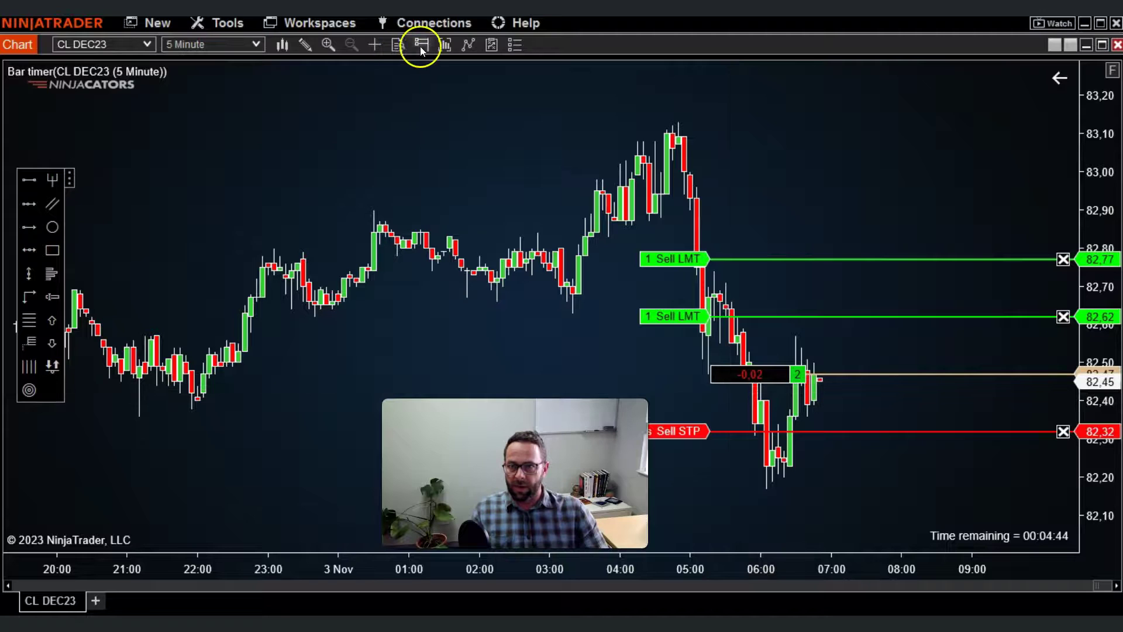
- Show the Chart Trader panel beside the CL DEC23 chart and close the position with its orders
{"action": "left_click", "coordinate": [421, 50]}
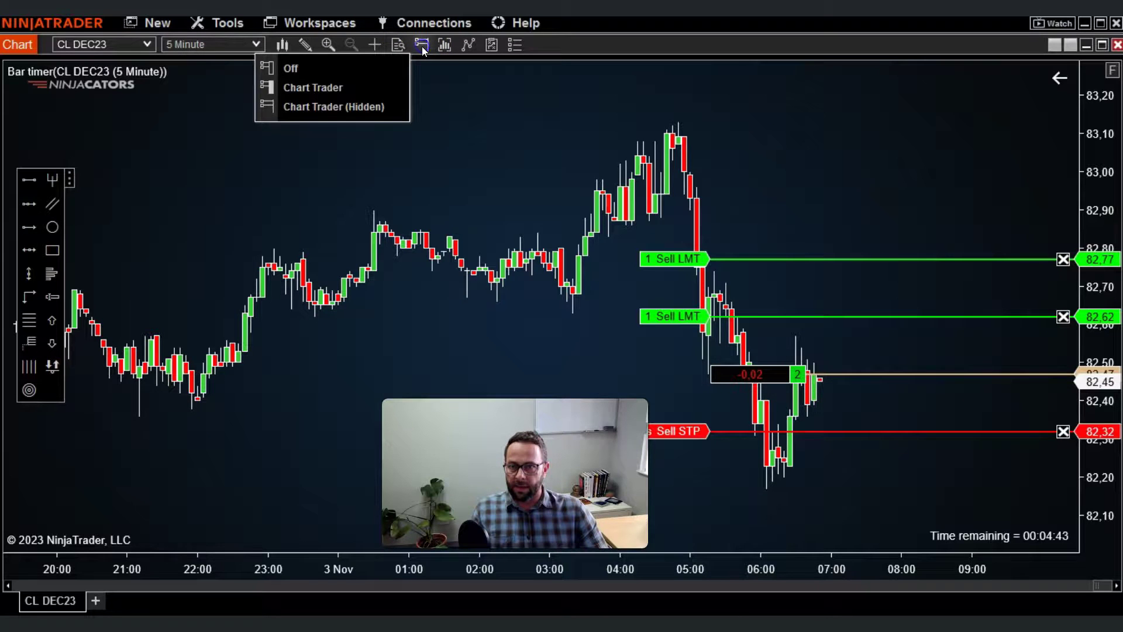
{"action": "left_click", "coordinate": [347, 107]}
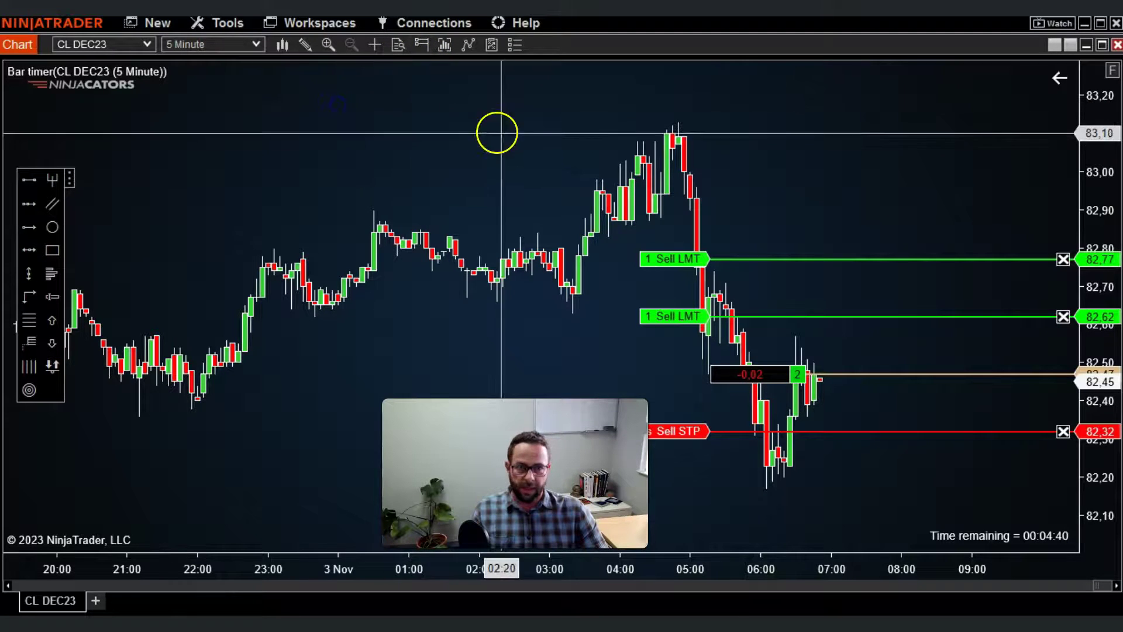
{"action": "left_click", "coordinate": [422, 44]}
{"action": "left_click", "coordinate": [343, 86]}
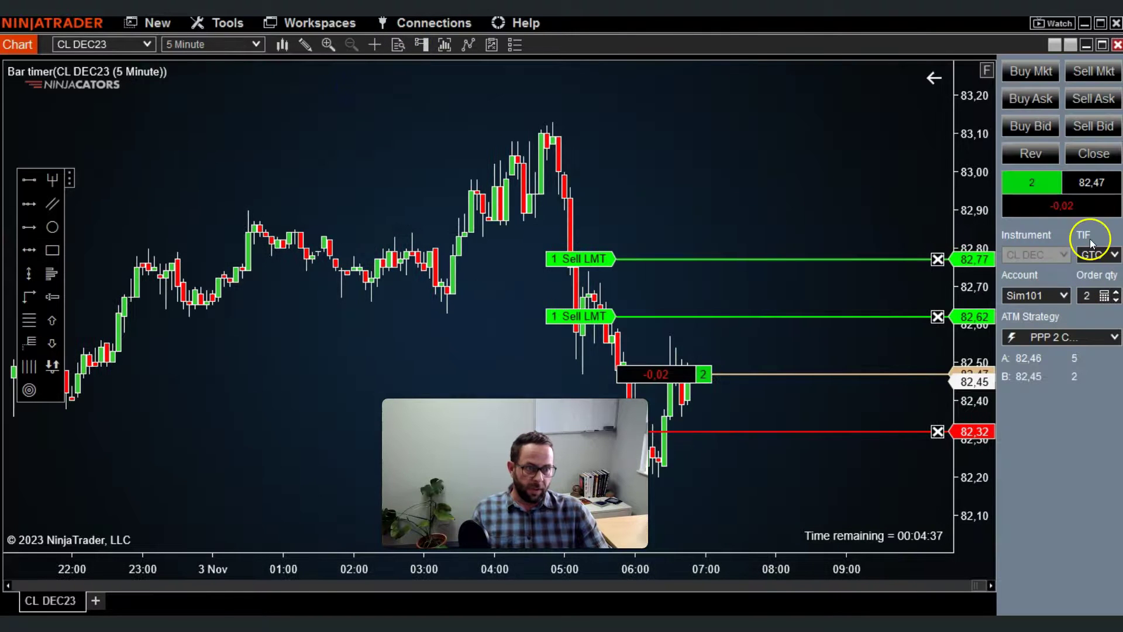
{"action": "left_click", "coordinate": [1094, 153]}
{"action": "left_click", "coordinate": [421, 45]}
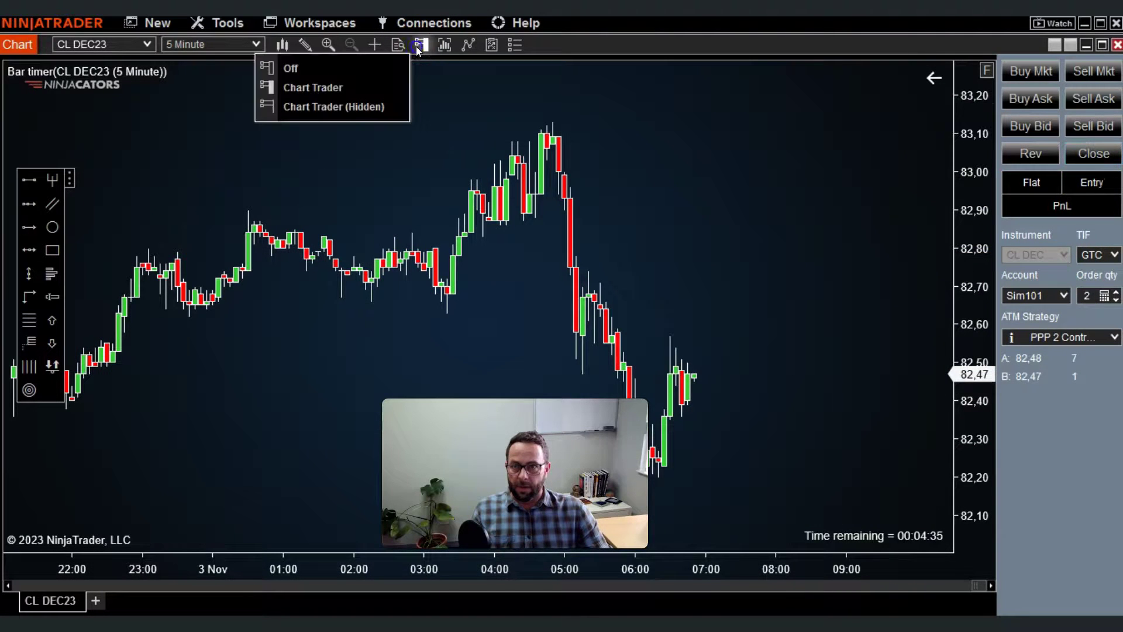